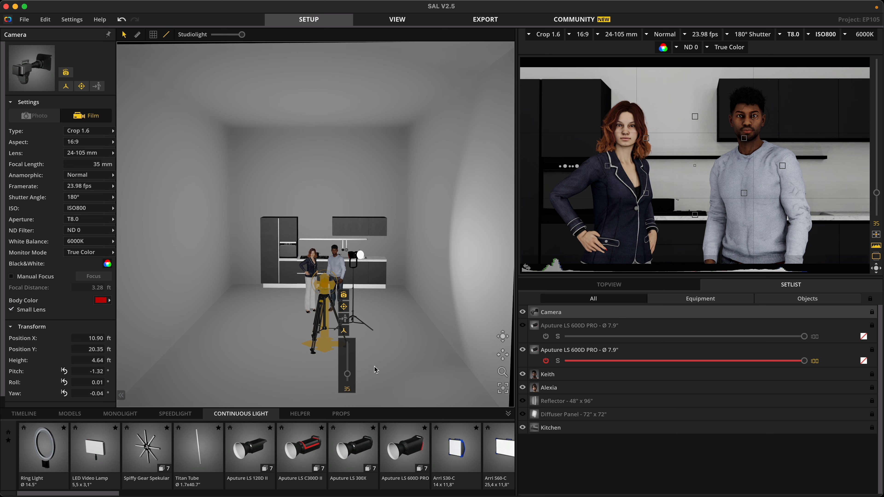
Set the camera's focal length to 62 mm and focus on the man's face in the camera preview.
right_drag(412, 344, 434, 333)
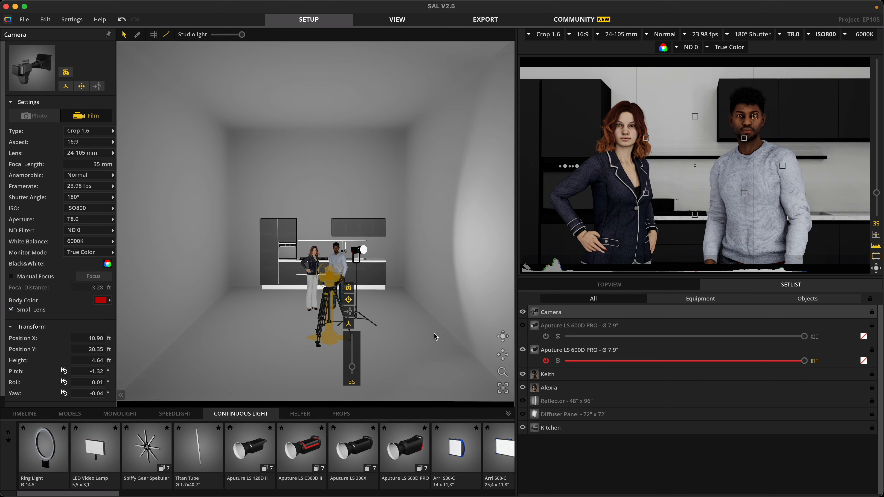
scroll(435, 335, up, 5)
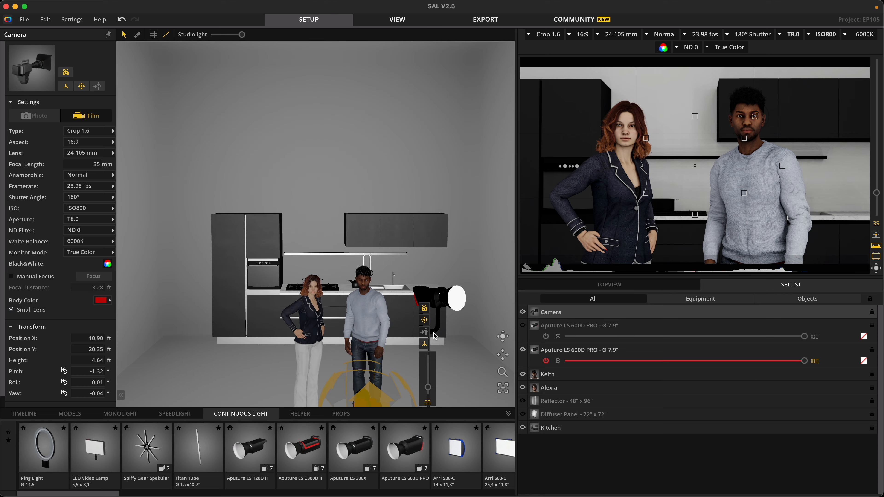
mouse_move(435, 336)
right_down()
mouse_move(416, 321)
mouse_move(428, 321)
right_up()
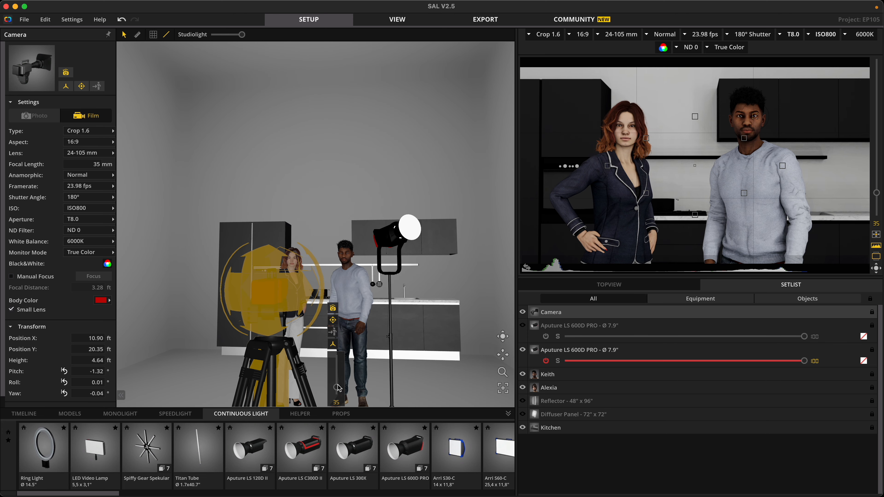
drag(337, 387, 338, 379)
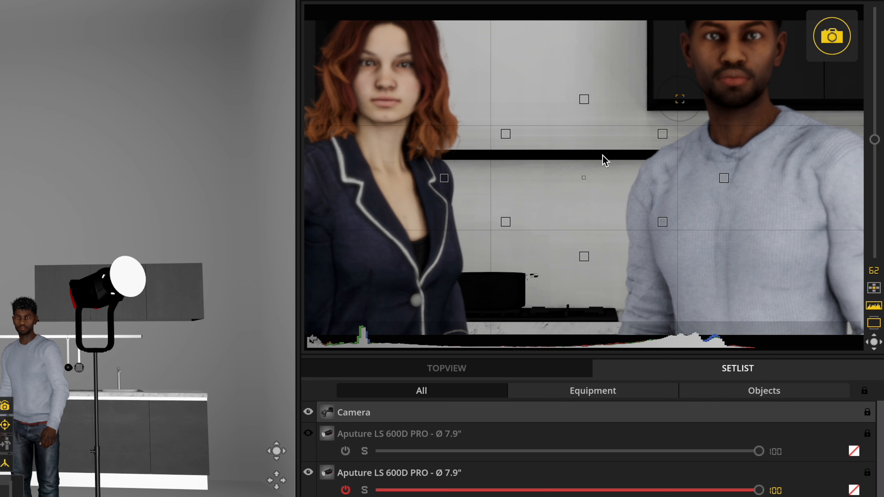
mouse_move(681, 100)
mouse_down()
mouse_move(731, 45)
mouse_move(754, 36)
mouse_up()
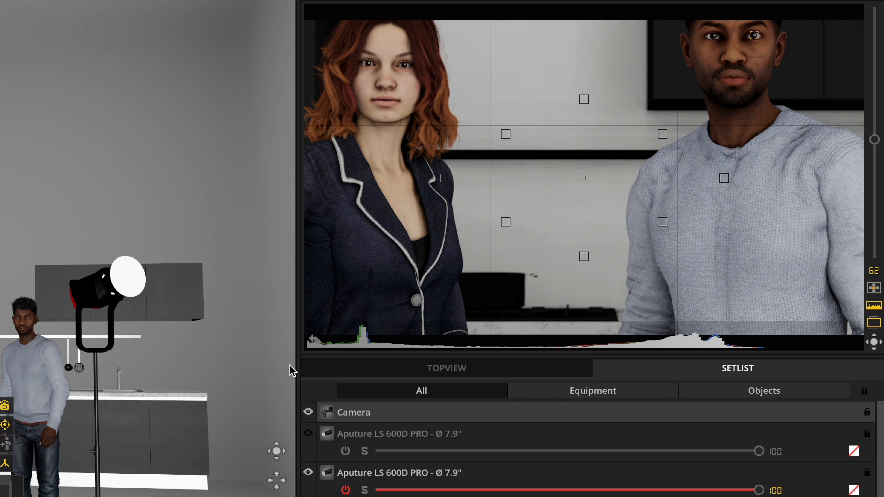
Set the camera's focal length to 35 mm and refocus on the man's face.
drag(874, 139, 874, 220)
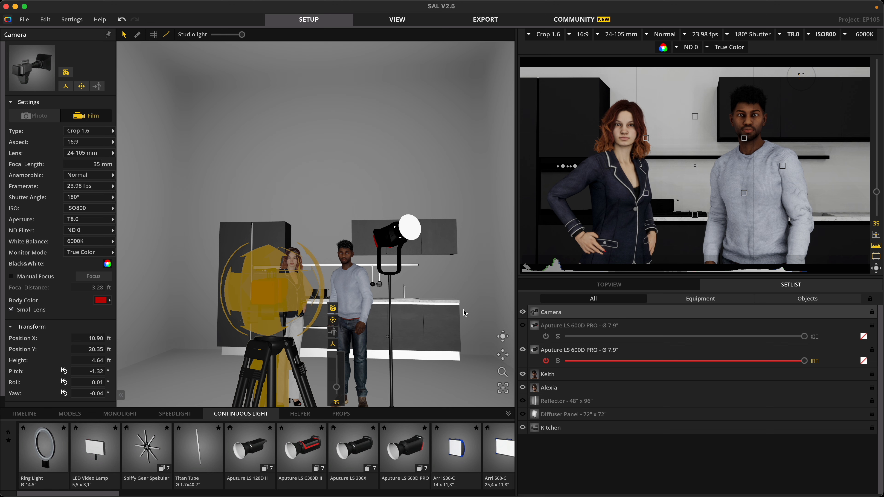
mouse_move(842, 77)
drag(795, 80, 782, 86)
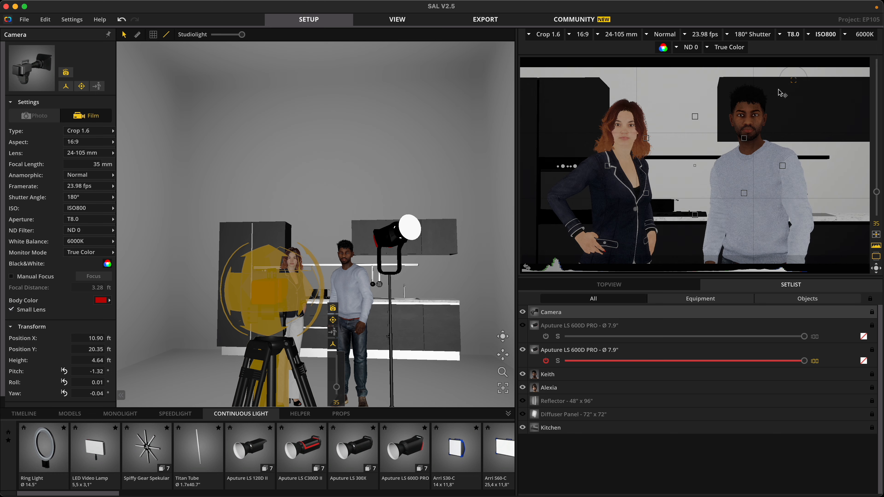
drag(754, 116, 754, 116)
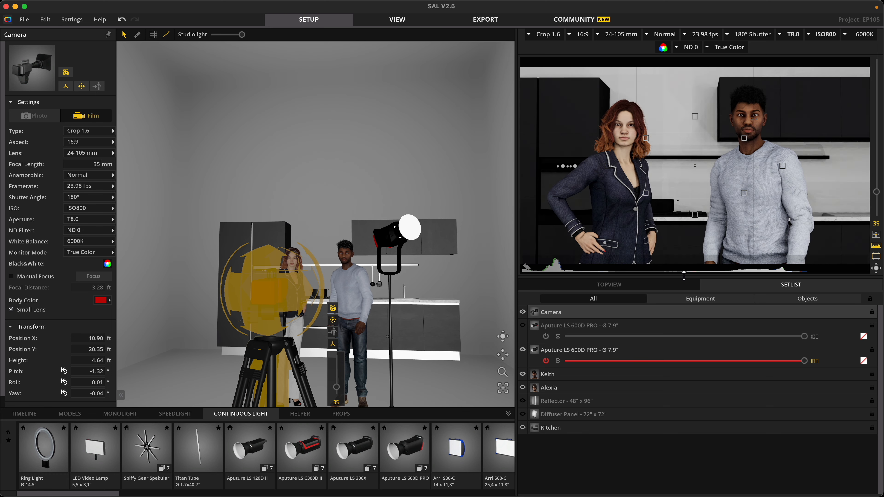
Make the hidden 72" x 72" diffuser panel visible in the set and inspect the light falling on it.
click(523, 414)
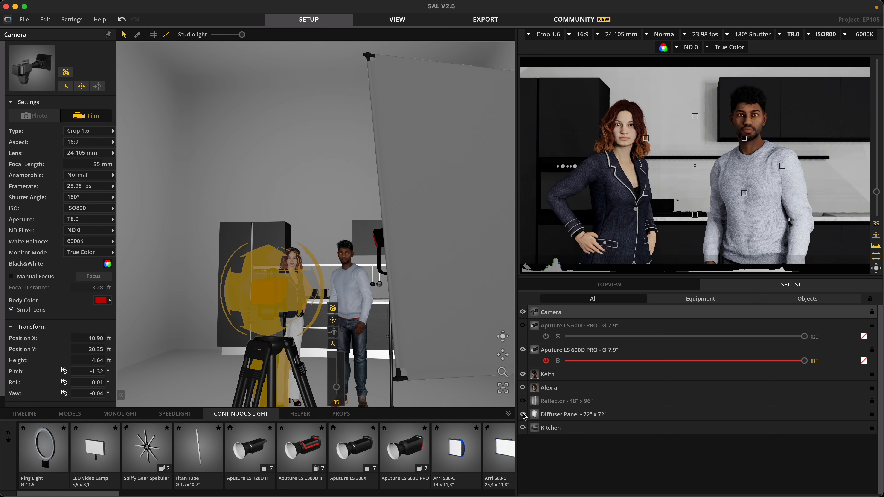
scroll(455, 307, down, 6)
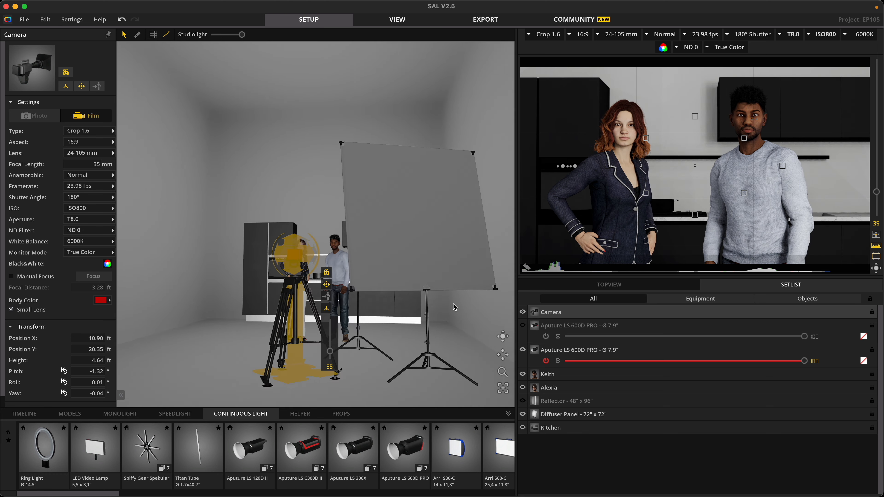
drag(459, 316, 270, 265)
scroll(270, 265, up, 8)
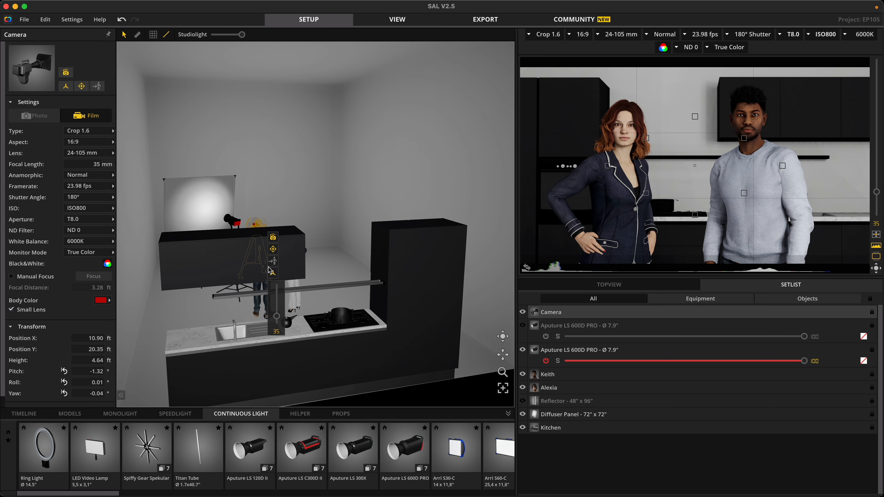
scroll(270, 271, down, 8)
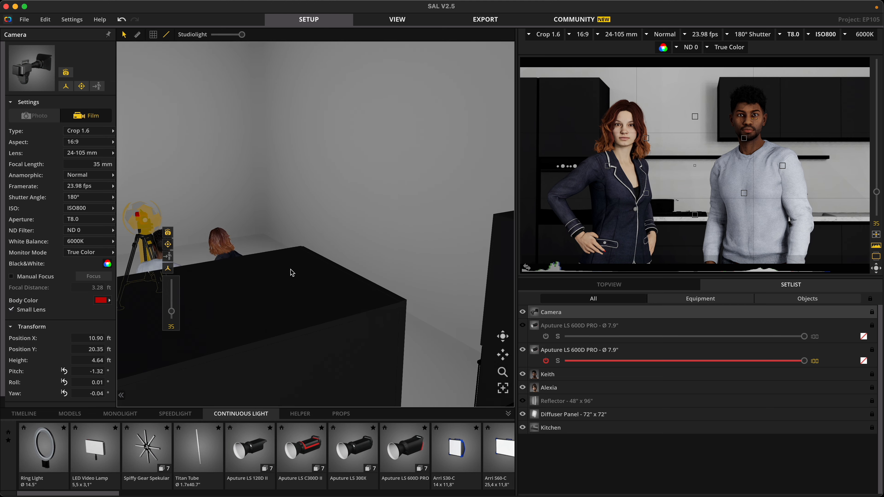
drag(253, 274, 259, 265)
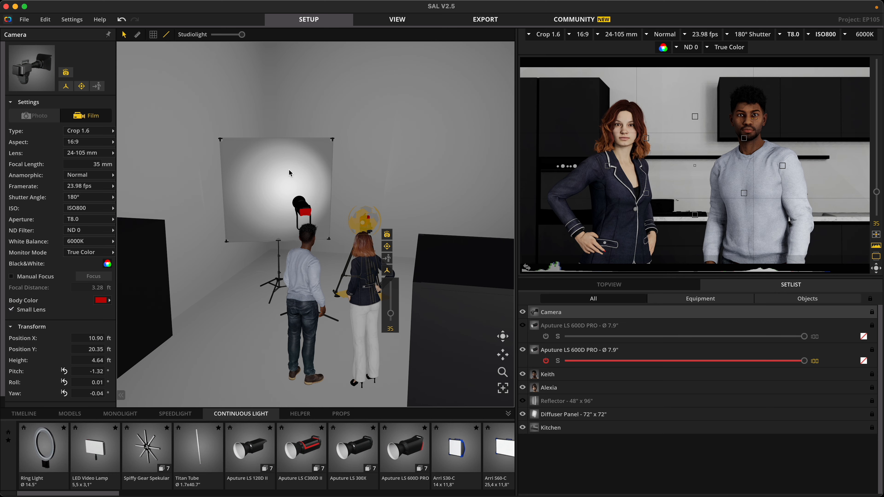
Select the diffuser panel and examine its light reduction setting.
click(289, 173)
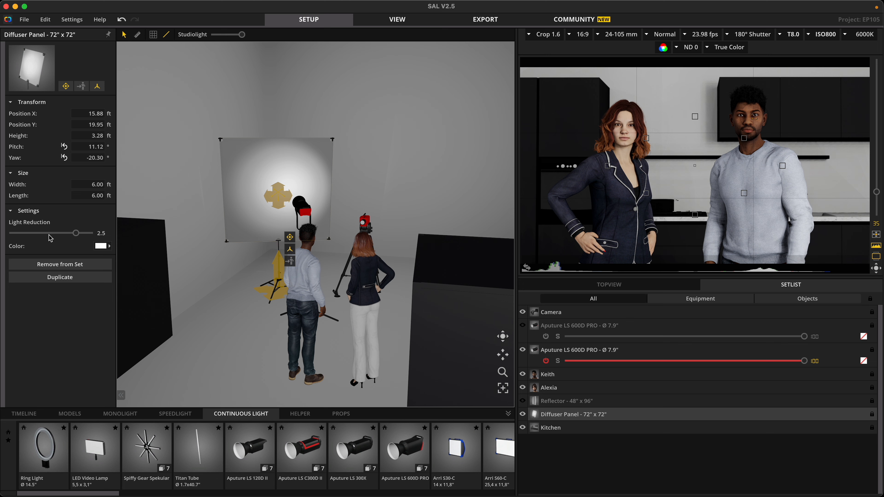
key(ctrl+a)
mouse_move(43, 213)
mouse_down()
mouse_move(14, 252)
mouse_move(141, 265)
mouse_move(78, 202)
mouse_move(51, 211)
mouse_up()
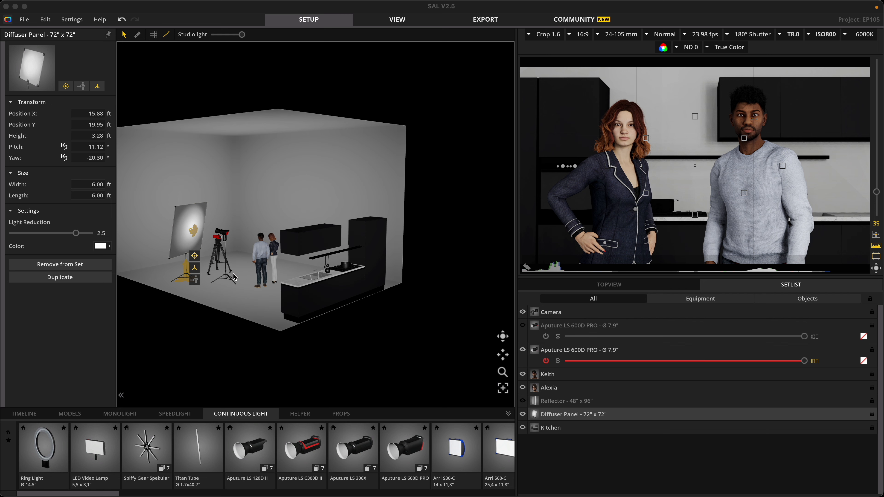
Select the camera, set its focal length to 59 mm and focus on the man's face.
click(218, 267)
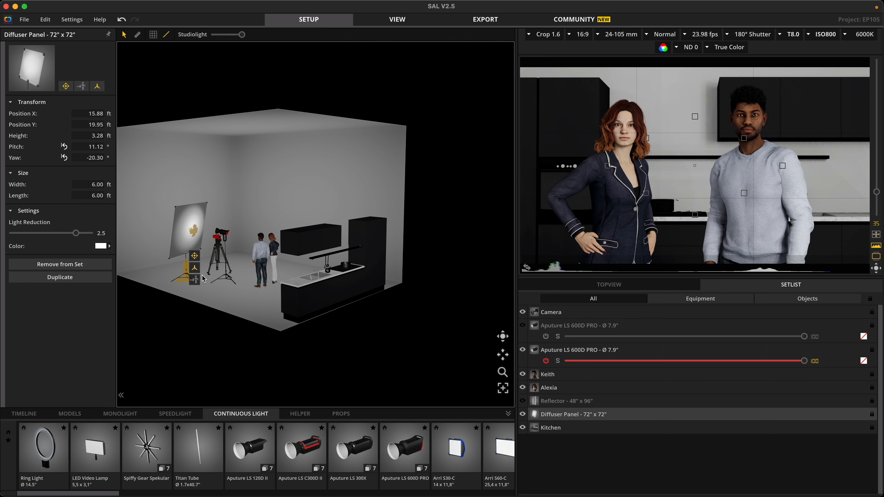
click(219, 273)
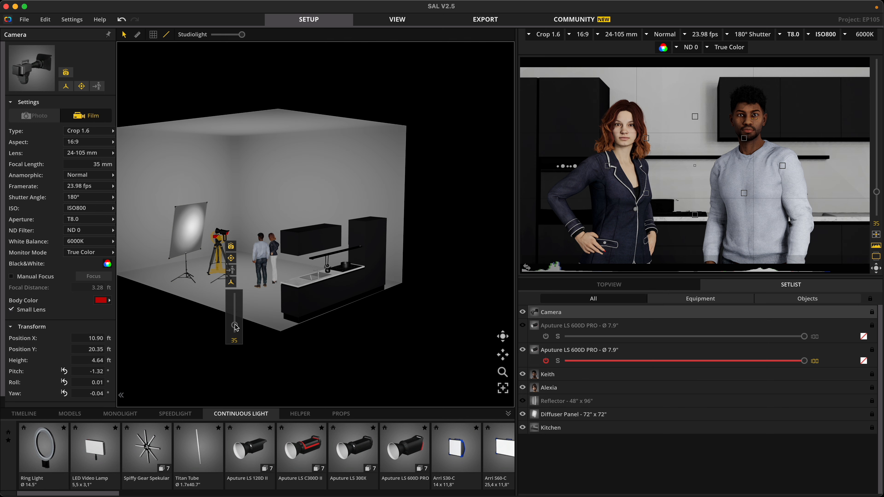
drag(236, 328, 236, 317)
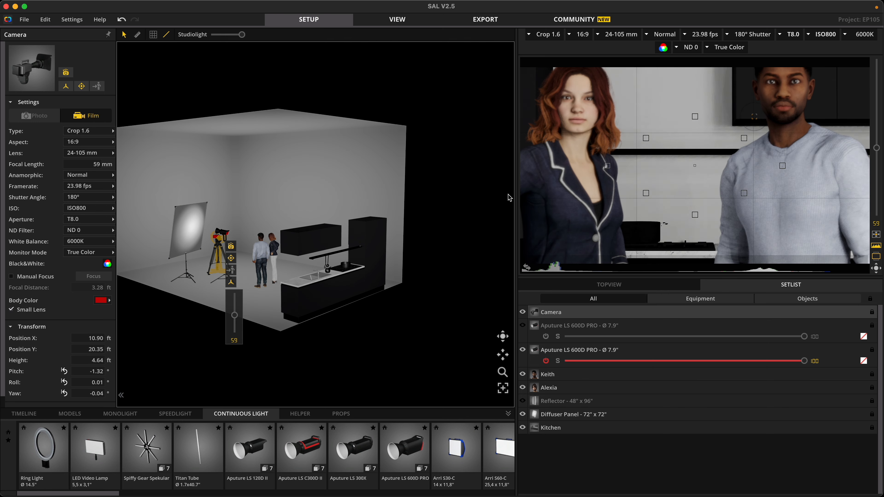
mouse_move(731, 139)
drag(764, 111, 778, 101)
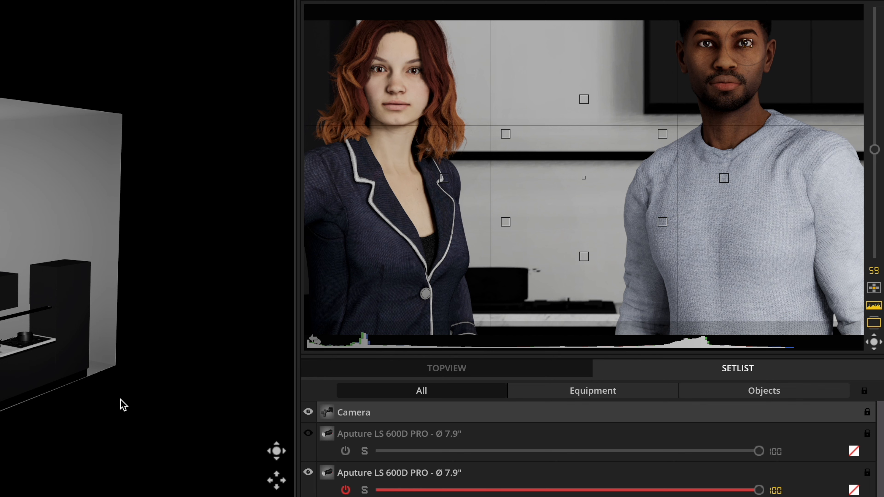
Try a 24 mm focal length to check the frame edges, and settle on 40 mm.
drag(875, 150, 874, 254)
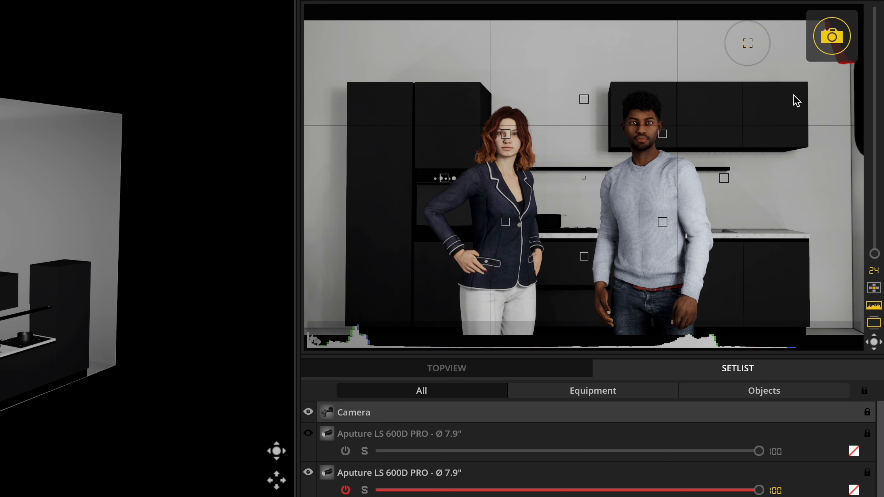
mouse_move(836, 76)
mouse_down()
mouse_move(860, 36)
mouse_move(812, 69)
mouse_move(858, 126)
mouse_up()
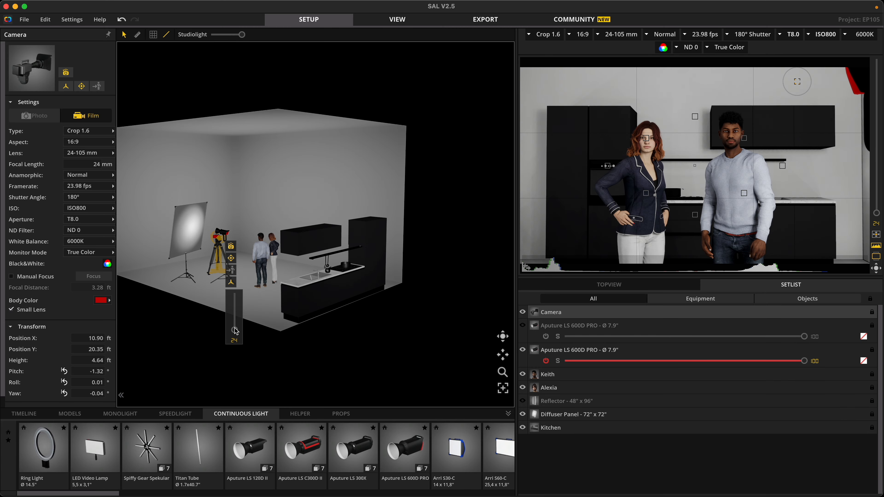
drag(235, 335, 235, 328)
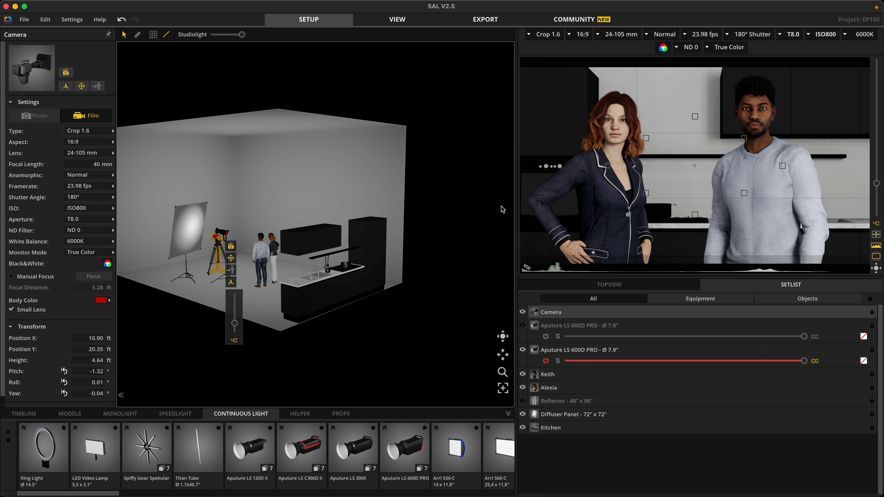
Select the rectangular room and set its floor texture to Carpet 01.
right_drag(329, 204, 510, 191)
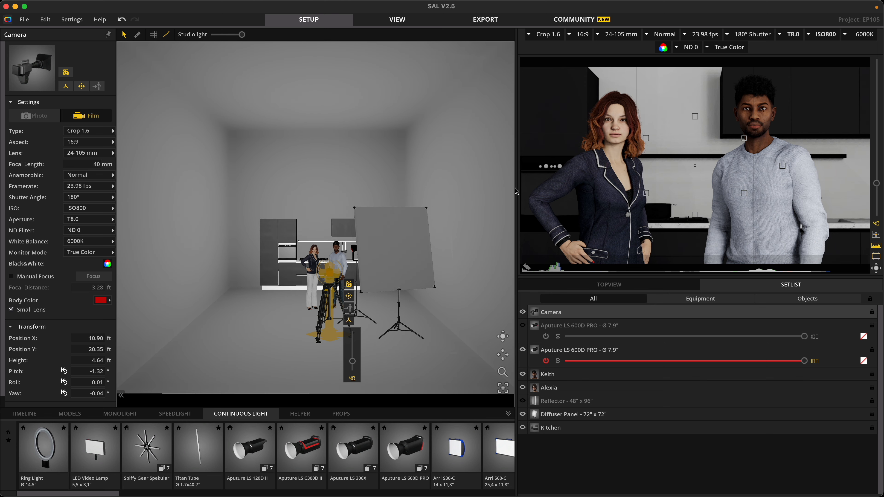
click(246, 316)
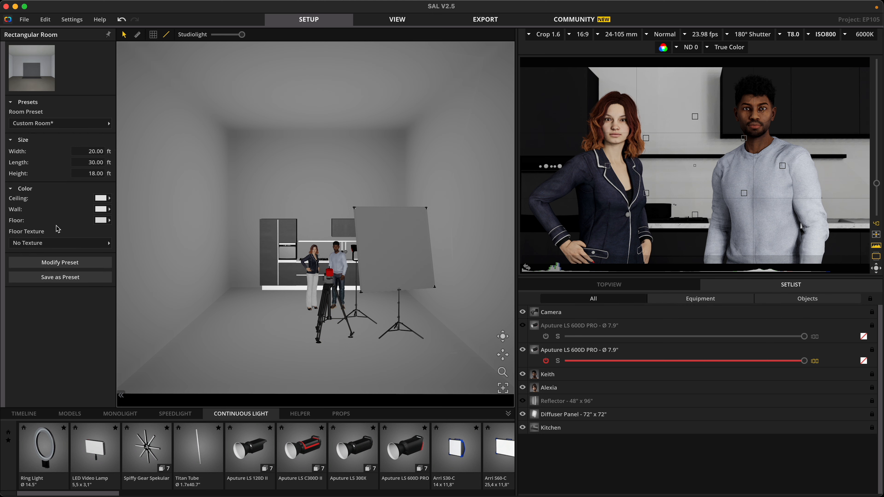
key(ctrl+alt+a)
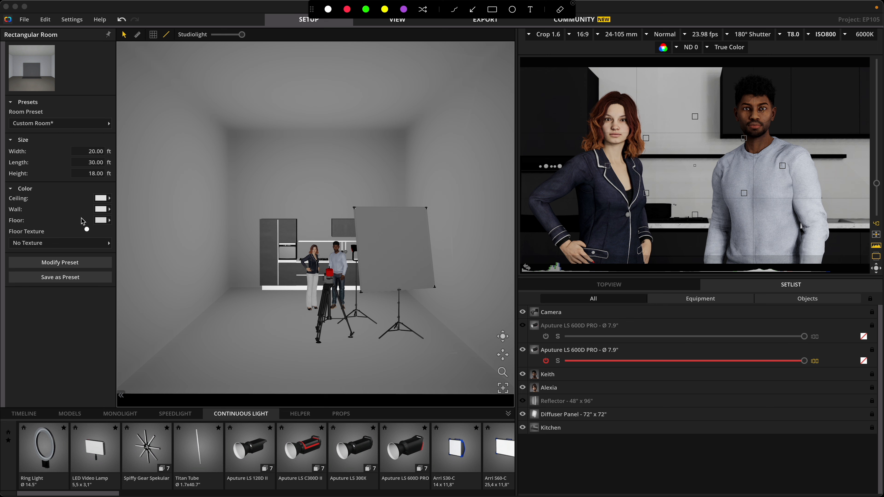
mouse_move(79, 218)
mouse_down()
mouse_move(63, 281)
mouse_move(104, 219)
mouse_move(73, 215)
mouse_up()
key(Escape)
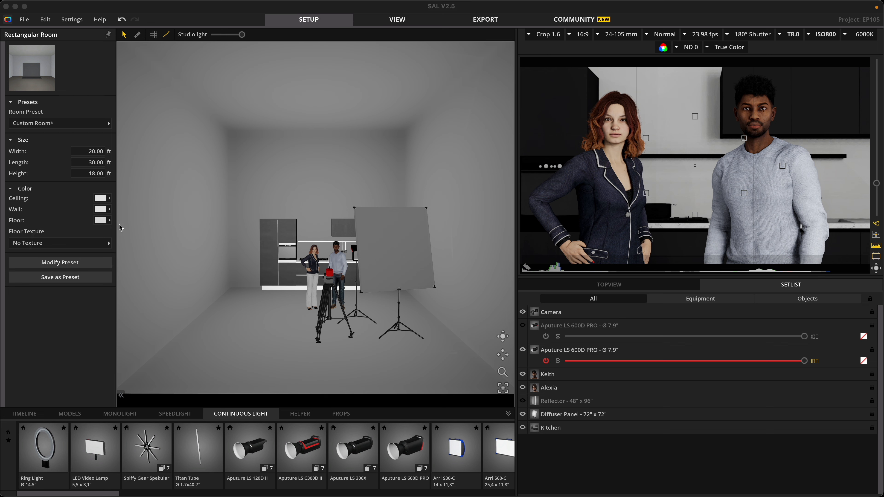
click(106, 245)
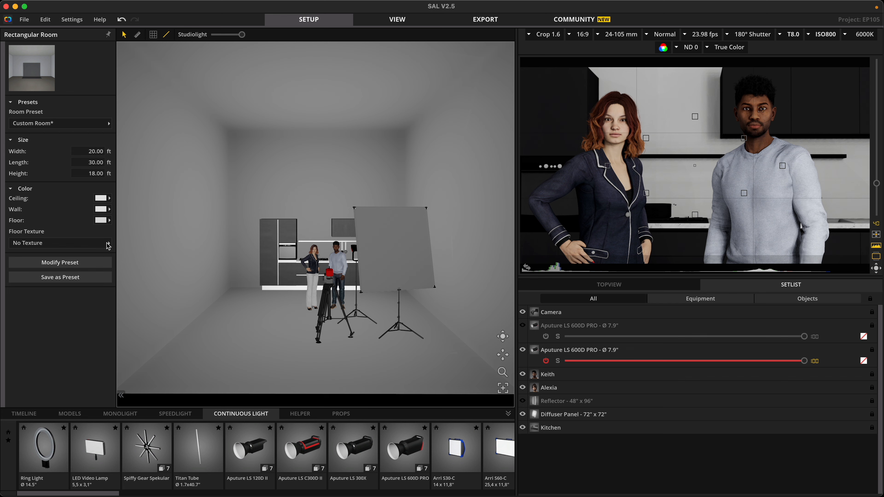
click(108, 244)
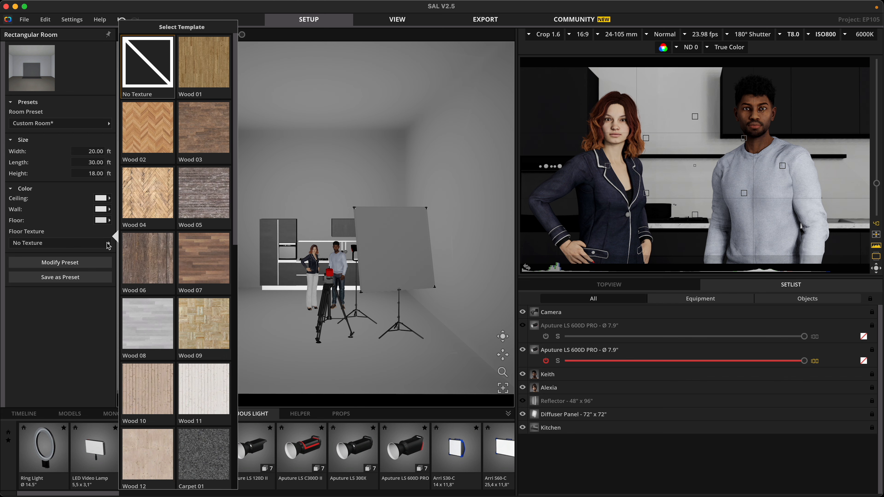
click(220, 460)
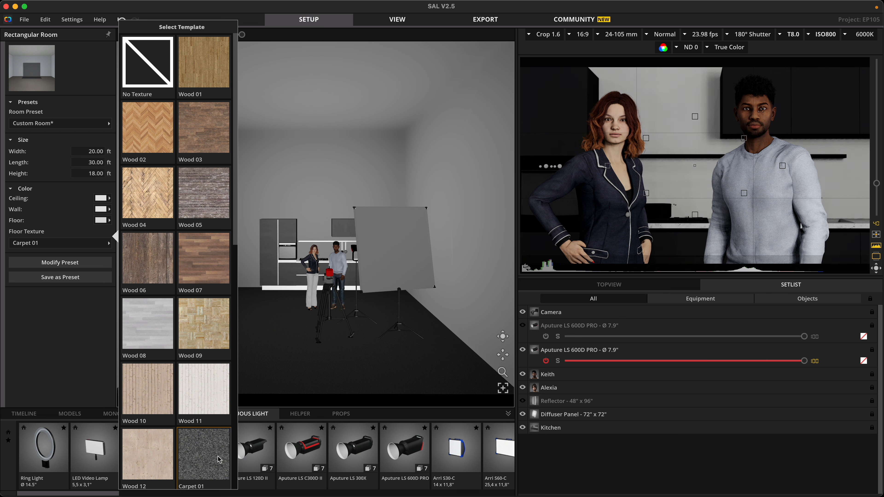